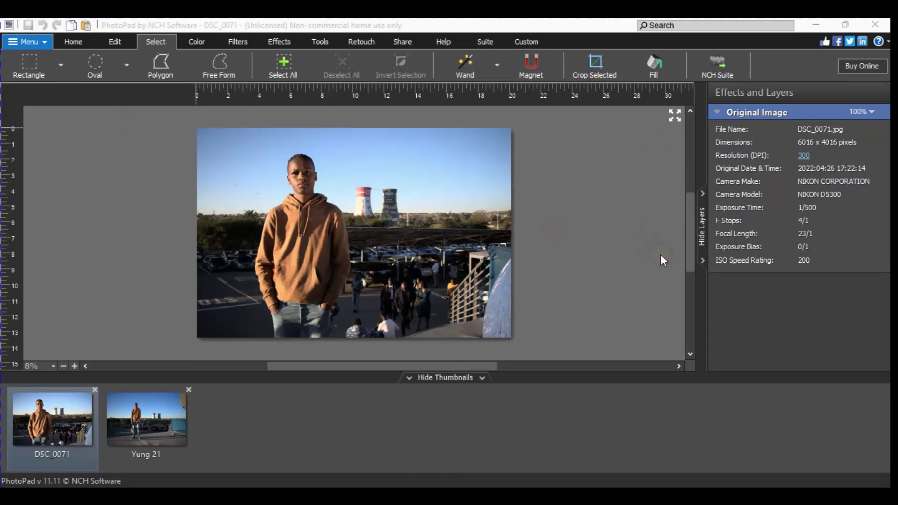
- Zoom to 24% and scroll to the bottom-left of the photo, showing the pavement and jeans
drag(694, 240, 680, 212)
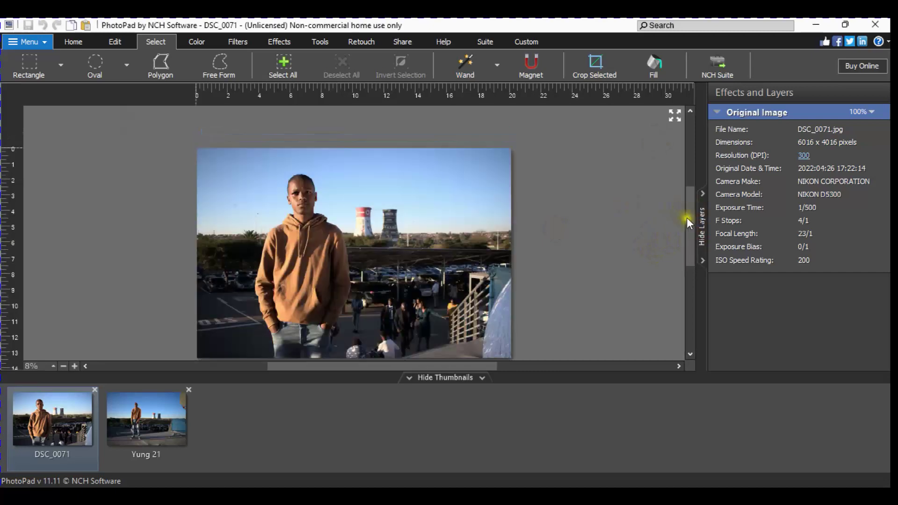
drag(697, 234, 701, 240)
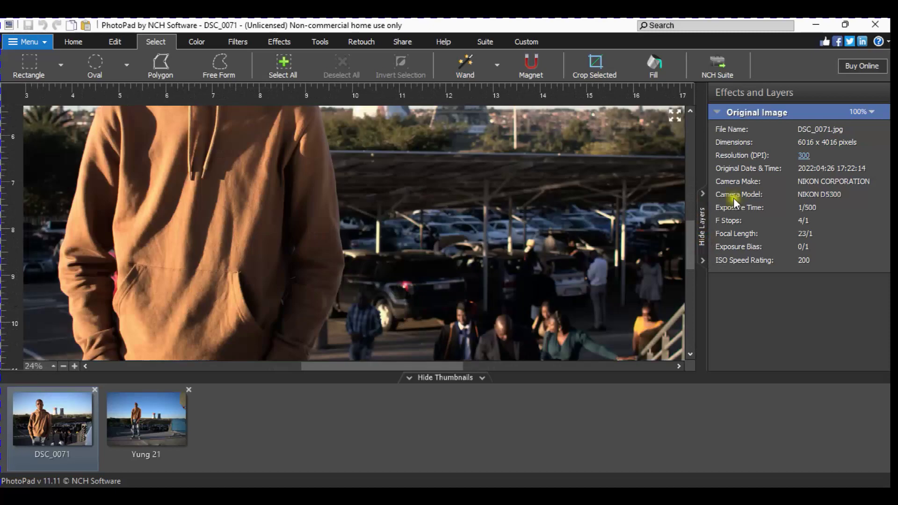
mouse_move(693, 234)
mouse_down()
mouse_move(696, 282)
mouse_move(695, 268)
mouse_up()
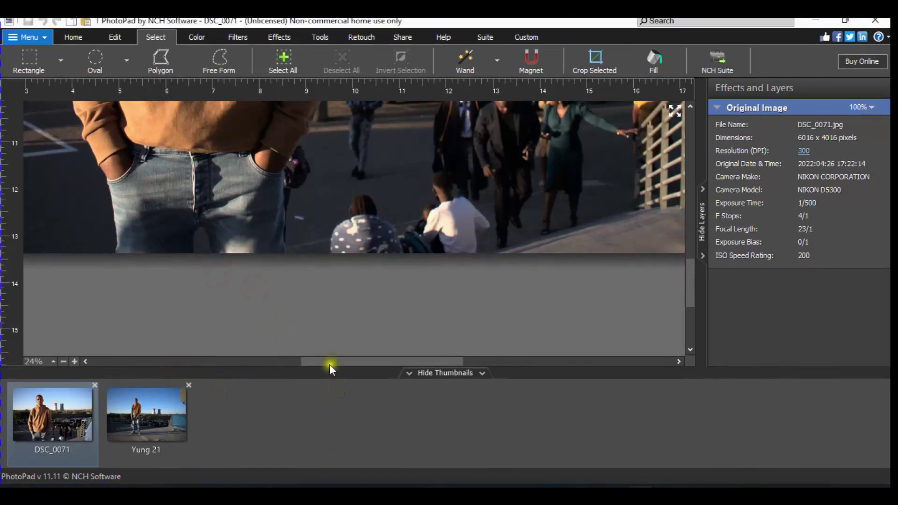
drag(329, 363, 281, 359)
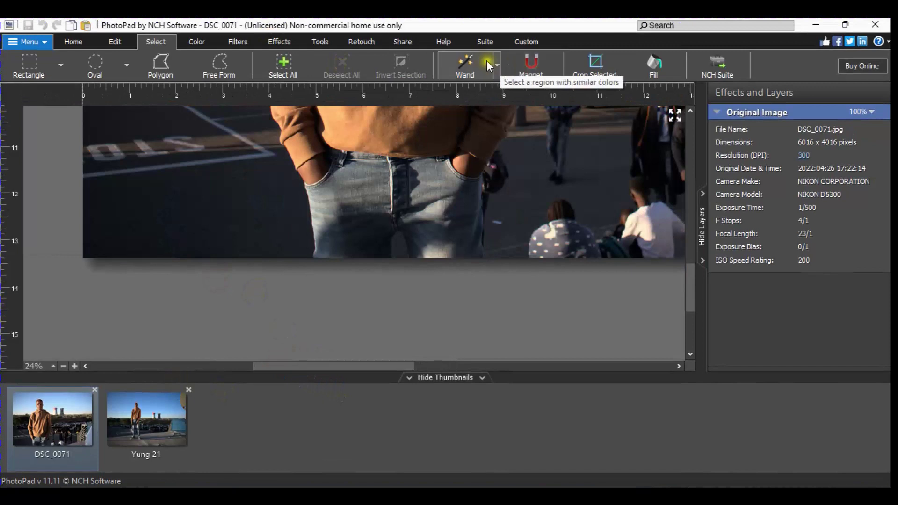
- Wand-select the dark pavement left of the man, then zoom out to 5%
click(473, 64)
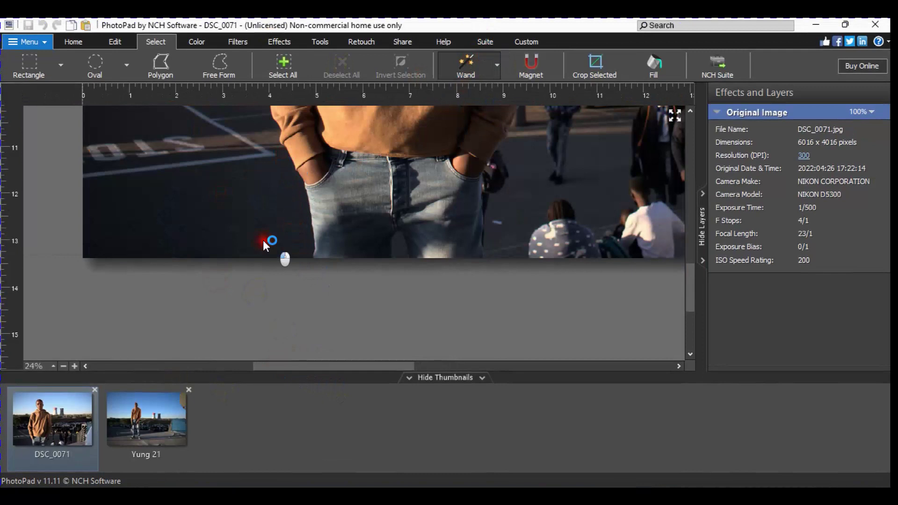
click(264, 243)
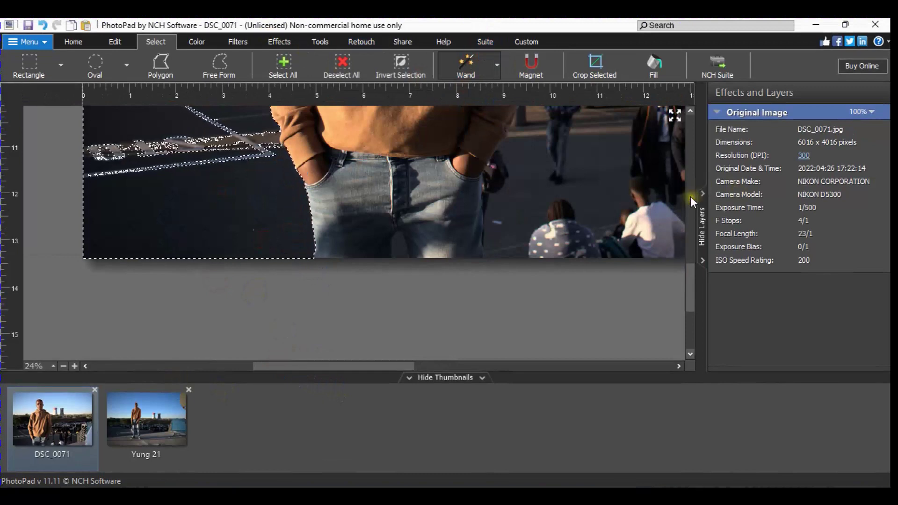
mouse_move(698, 288)
mouse_down()
mouse_move(697, 221)
mouse_move(700, 265)
mouse_up()
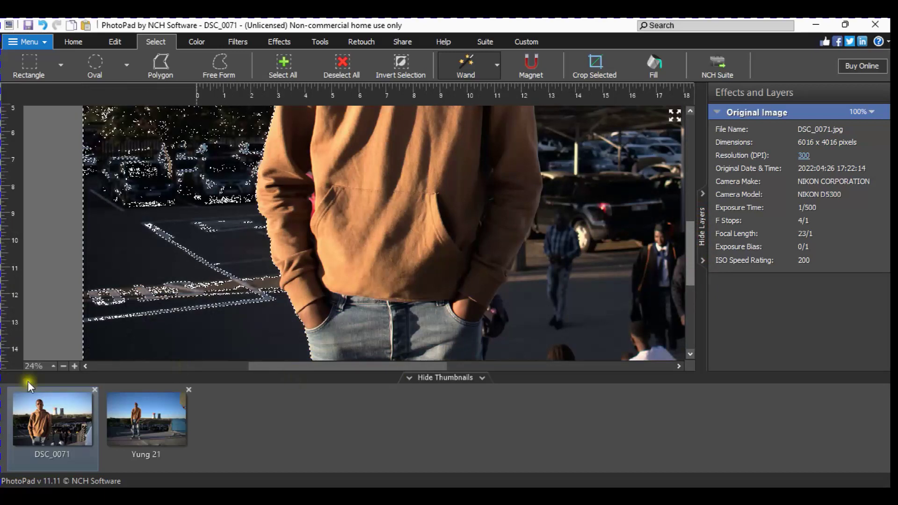
click(62, 364)
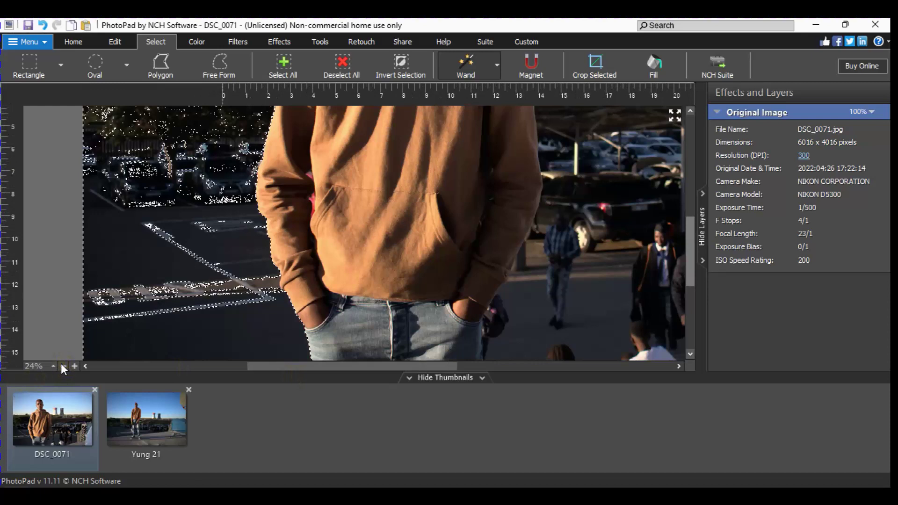
click(63, 367)
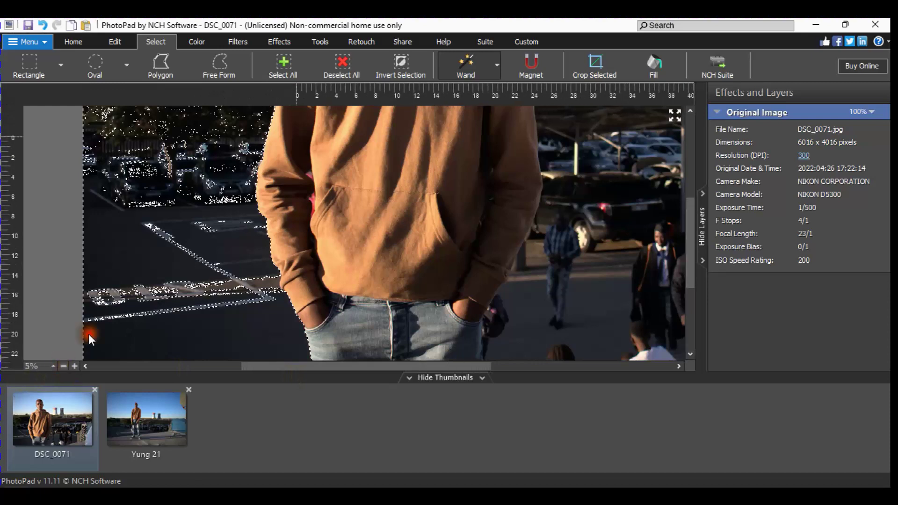
click(64, 367)
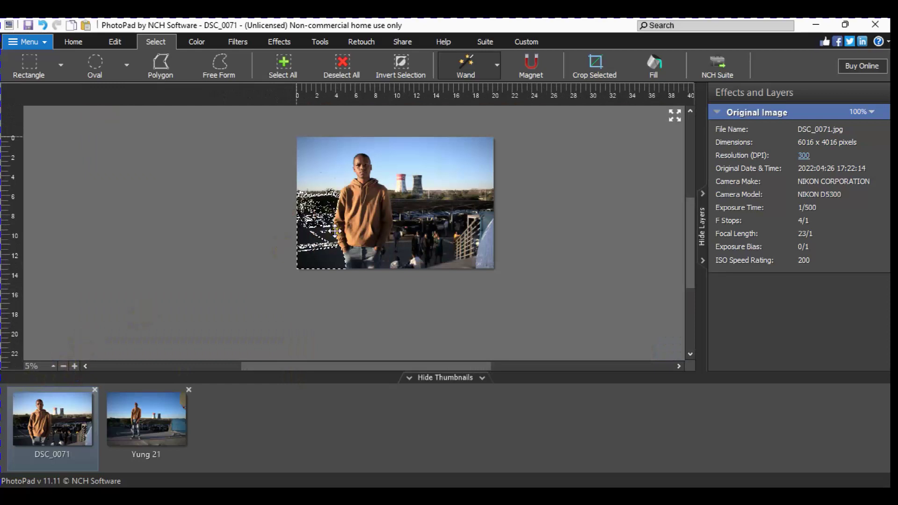
- Delete the selected pavement, wand-select more of the dark lower-left area and delete it too
key(Delete)
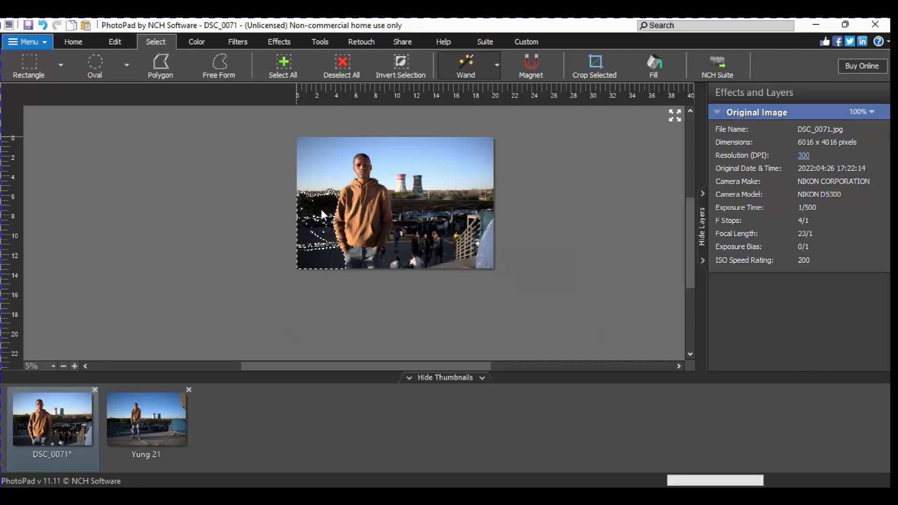
click(333, 239)
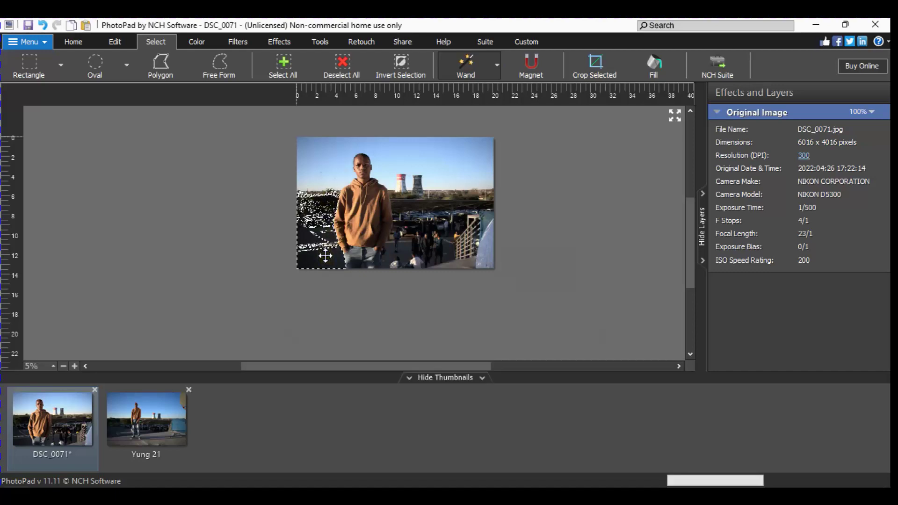
right_click(323, 252)
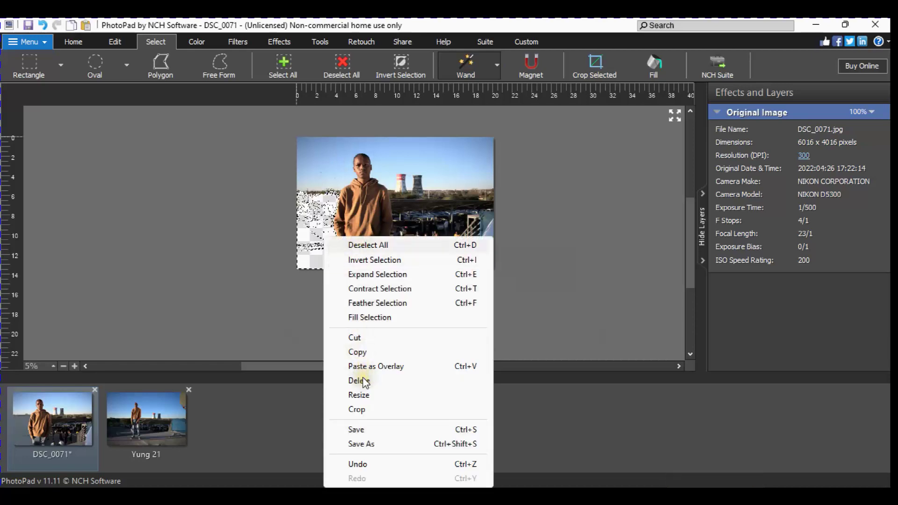
click(466, 60)
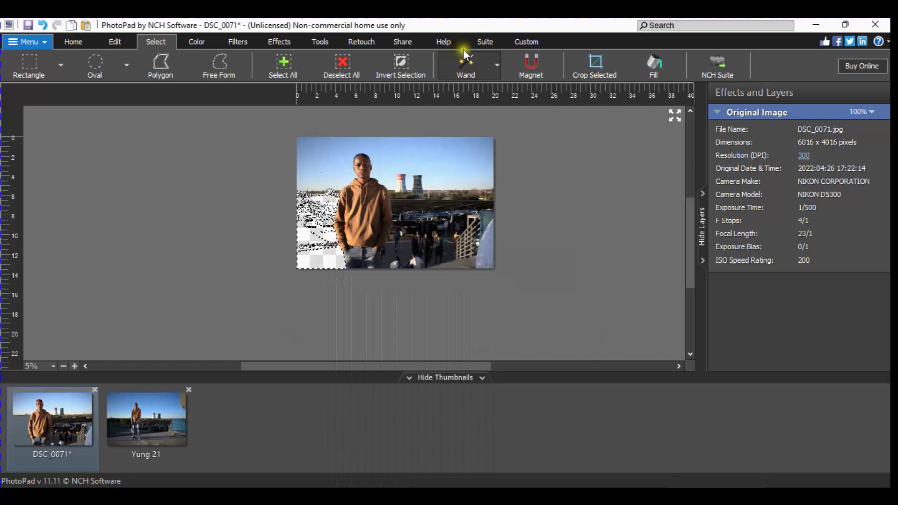
- Wand-select the blue sky above the man, delete it, and deselect with Ctrl+D
click(425, 133)
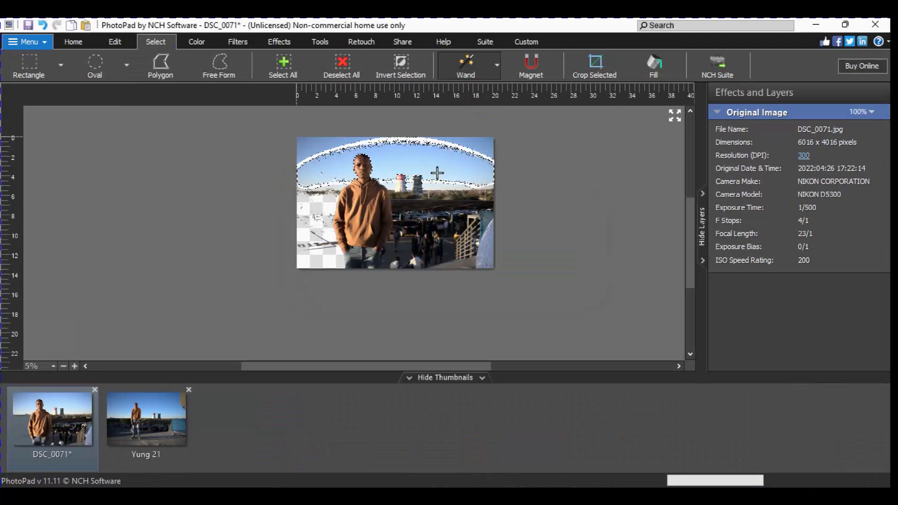
key(Delete)
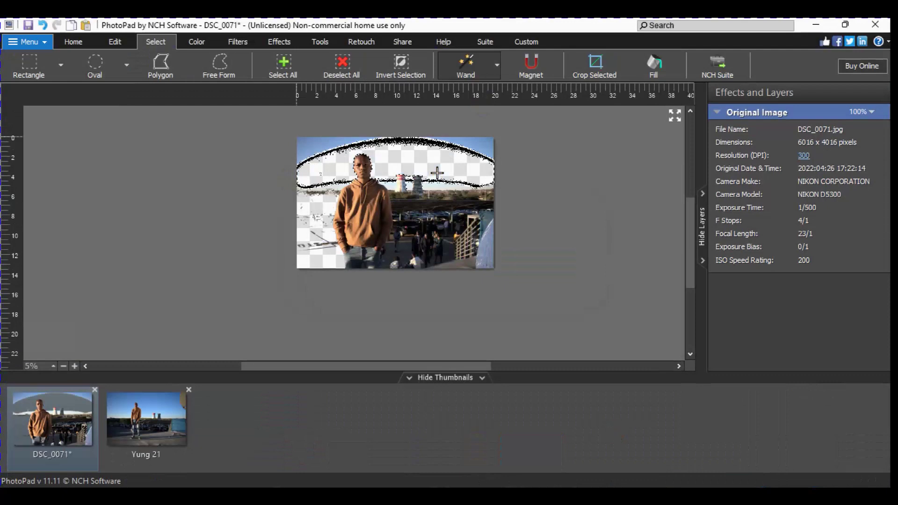
key(ctrl+d)
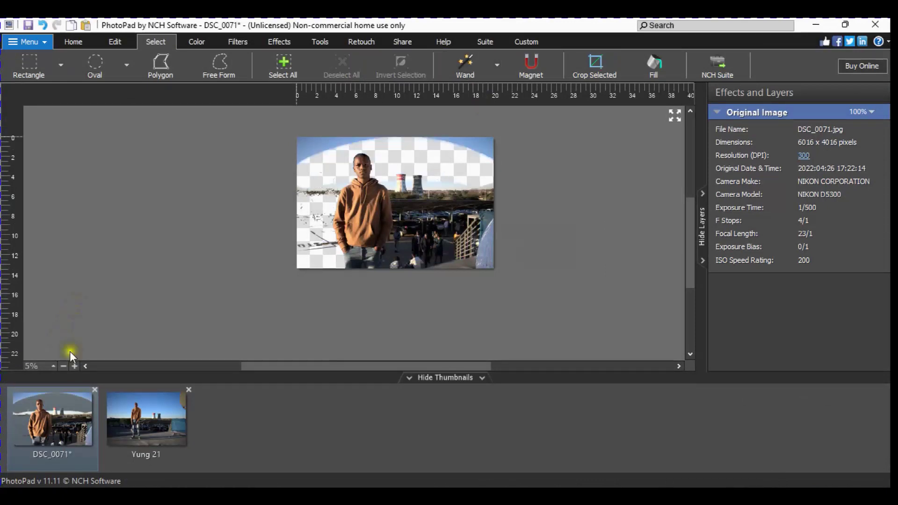
- Zoom in and start a polygon outline up the jeans, arm and sleeve edge
click(74, 364)
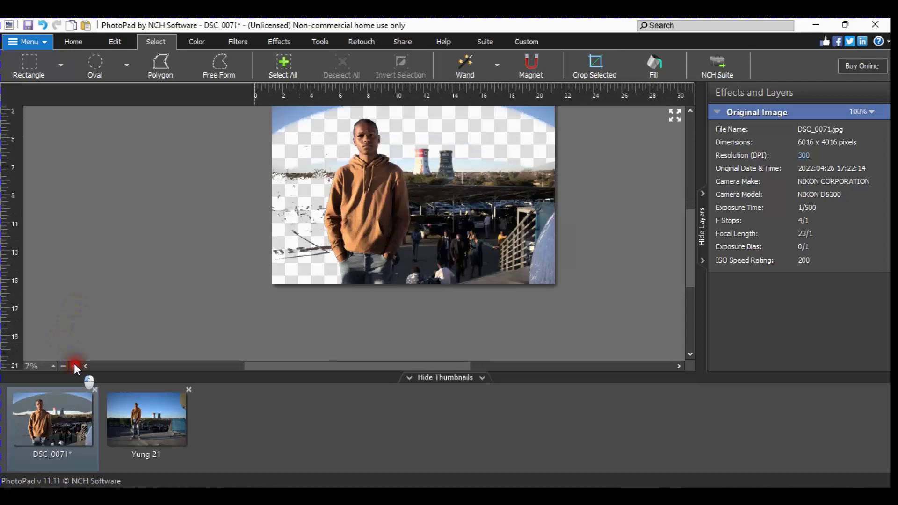
click(74, 365)
click(74, 365)
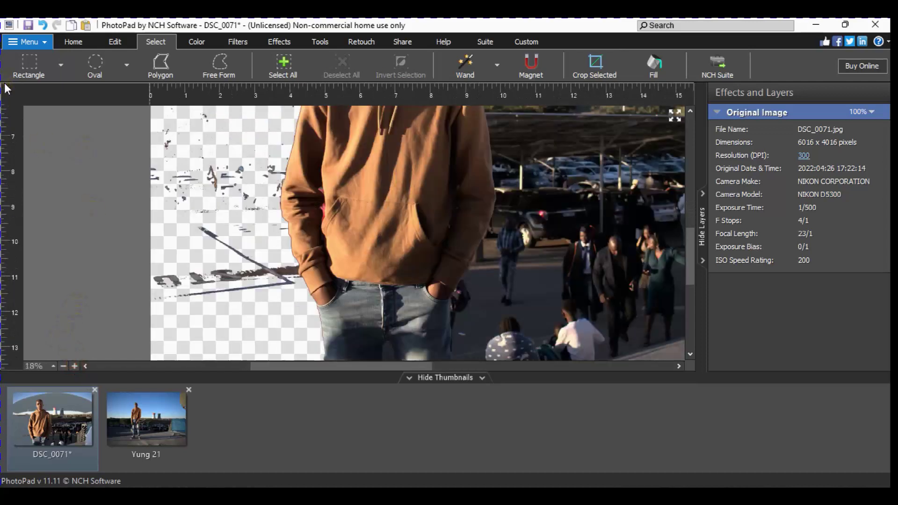
click(160, 63)
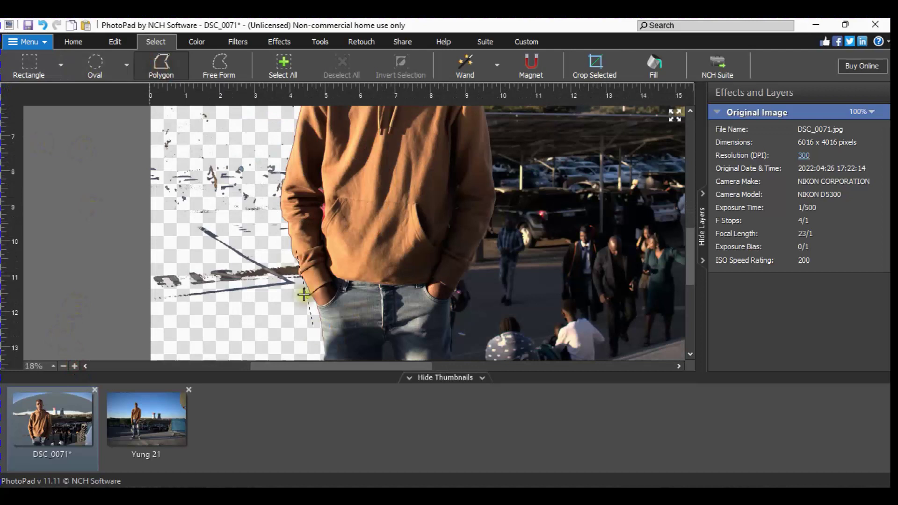
click(312, 323)
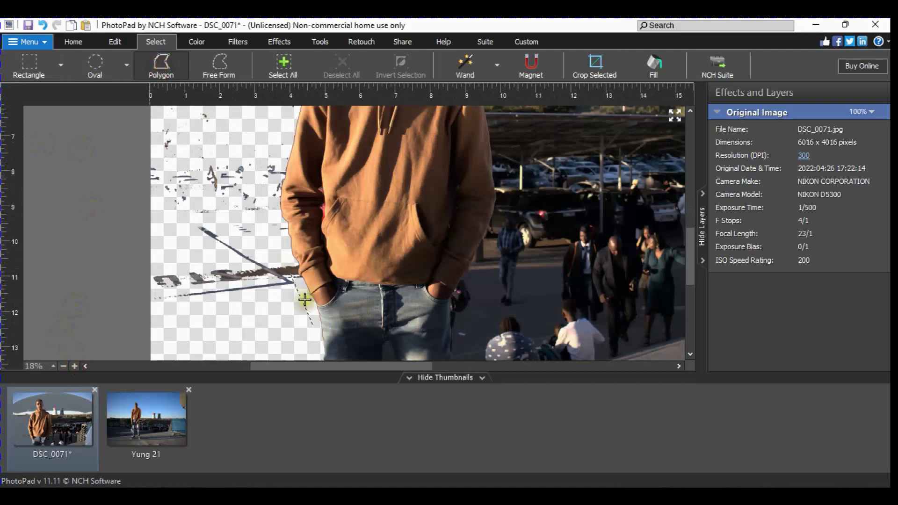
click(299, 270)
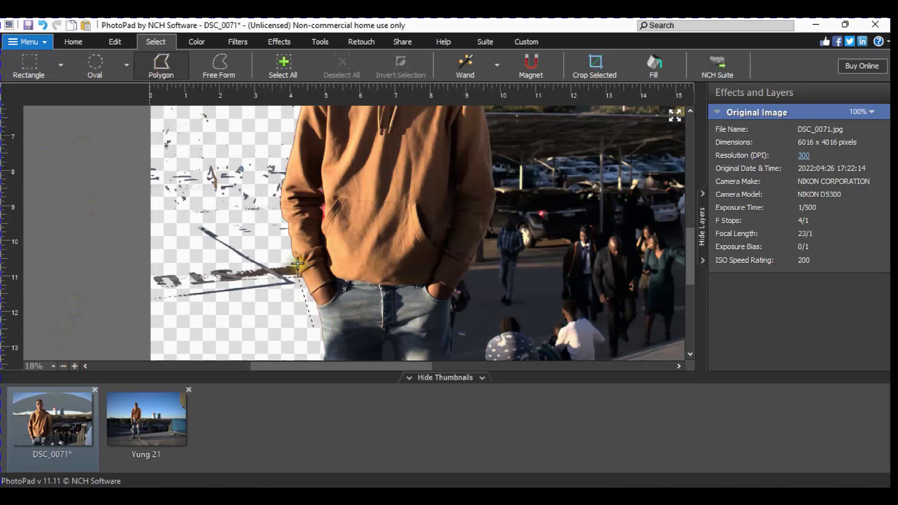
click(286, 242)
click(290, 225)
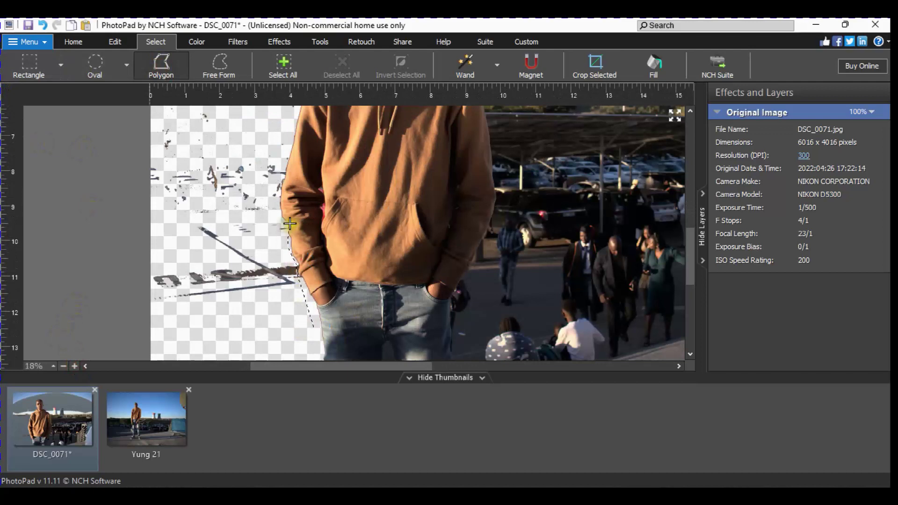
click(277, 210)
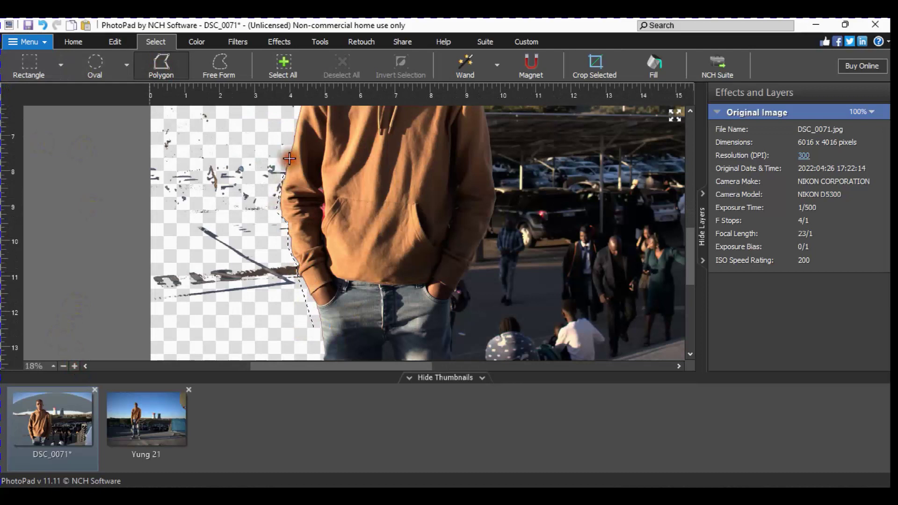
click(291, 141)
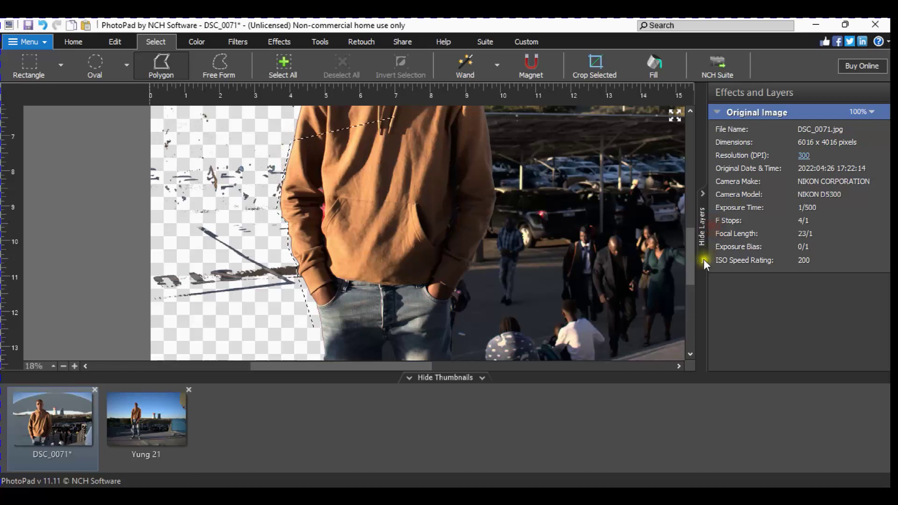
- Continue the polygon along the hoodie's left edge and shoulder to the hood top
scroll(694, 211, up, 5)
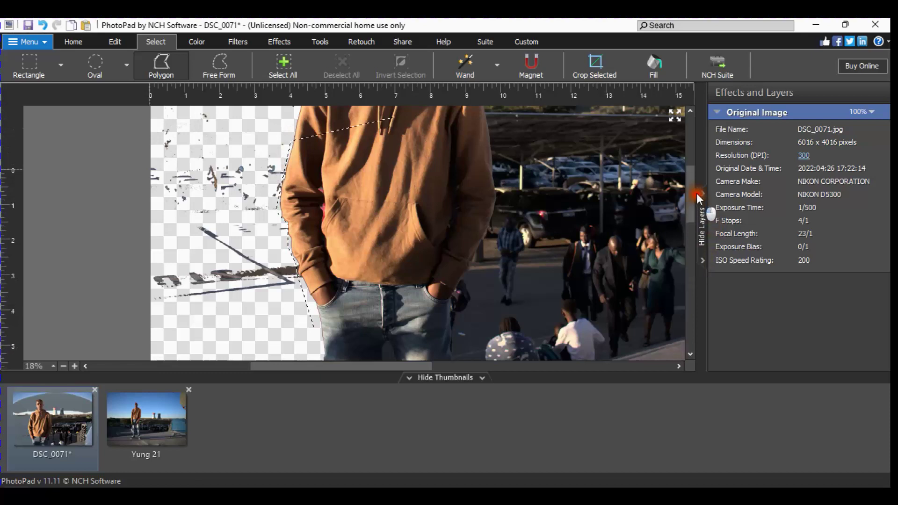
drag(696, 201, 695, 238)
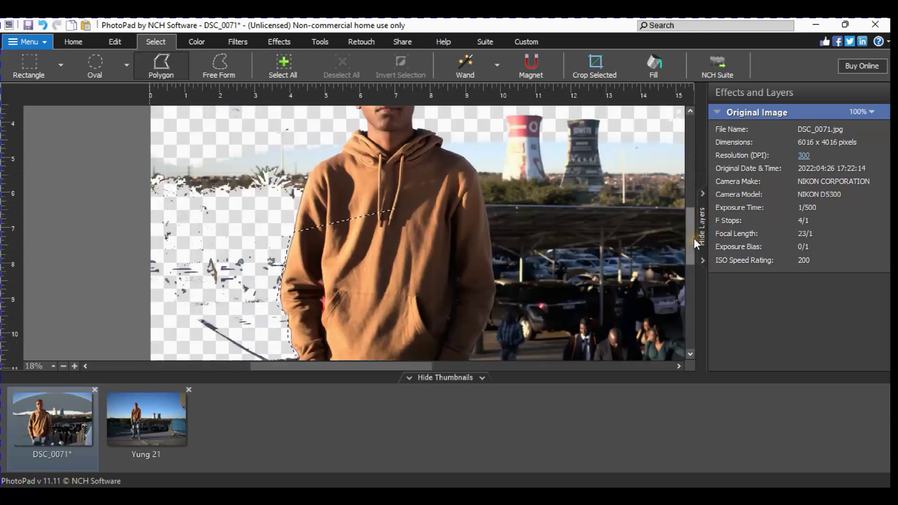
click(326, 212)
click(306, 173)
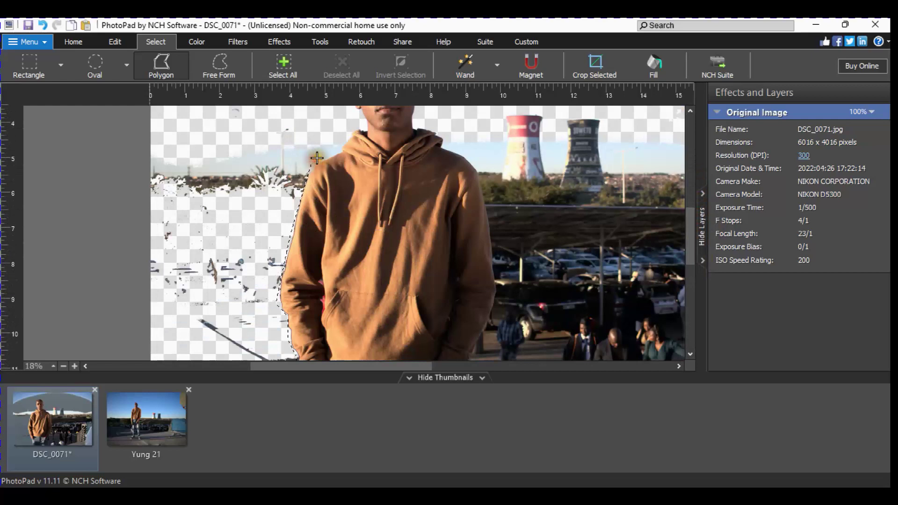
click(317, 159)
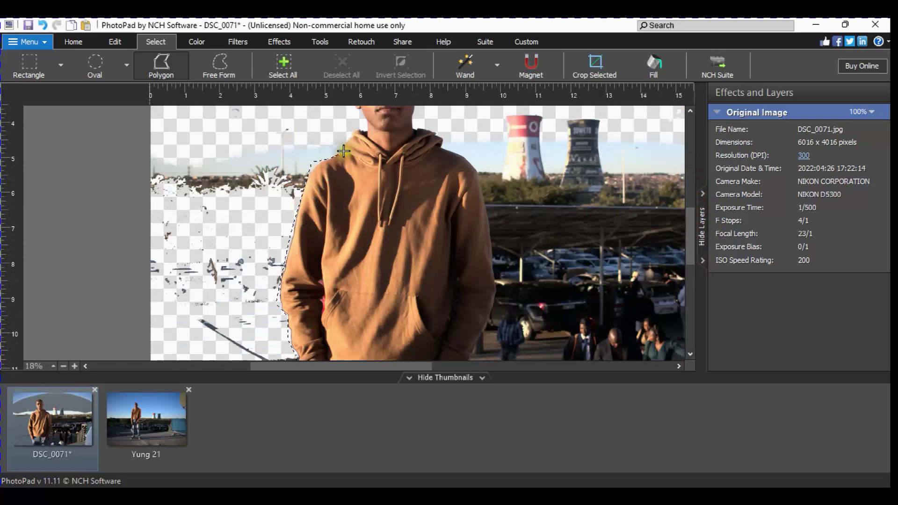
click(343, 137)
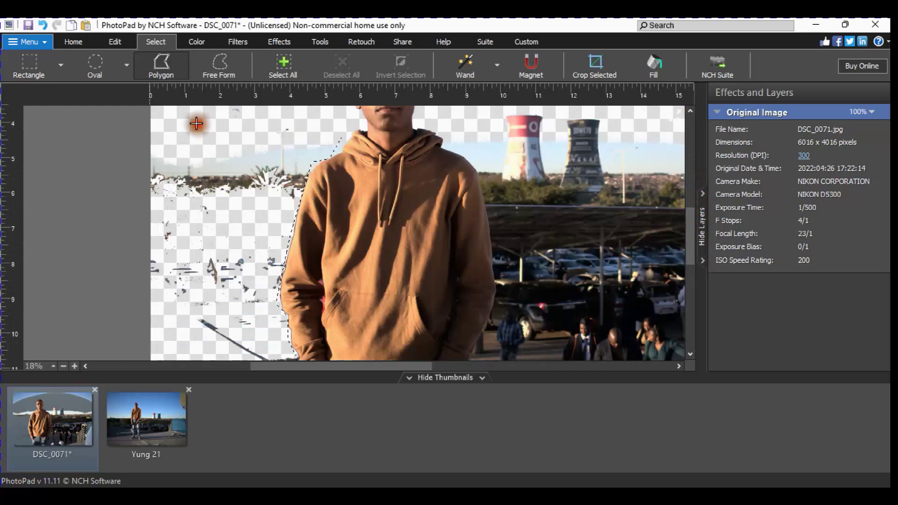
key(Return)
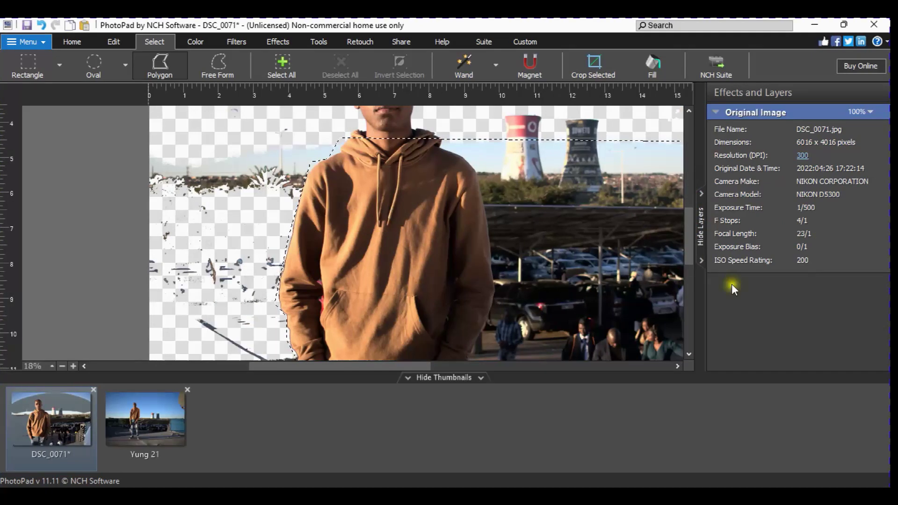
- Extend the polygon from the head to the top edge, down the left edge and along the bottom, then close it
drag(692, 232, 693, 201)
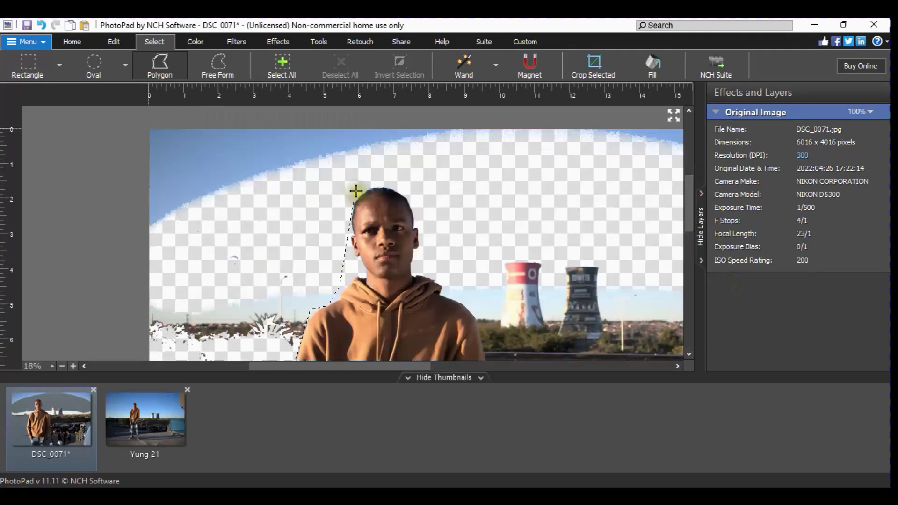
click(386, 173)
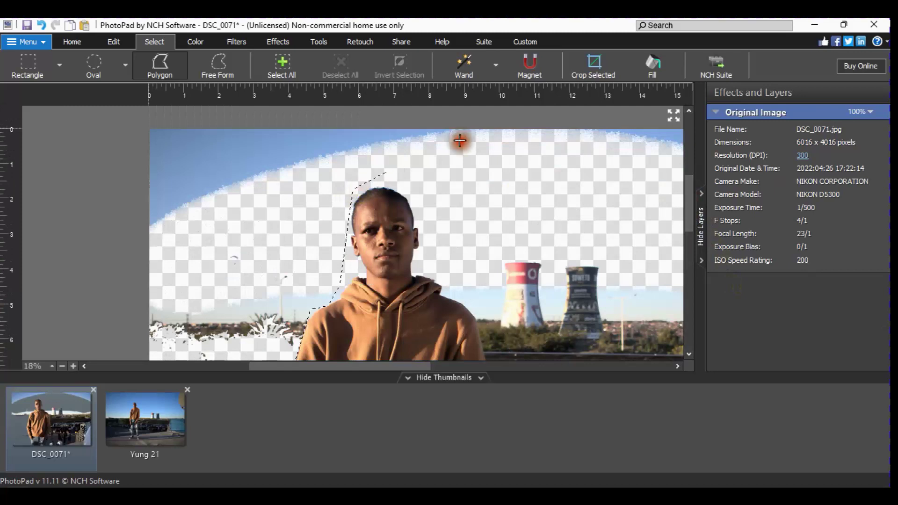
click(496, 130)
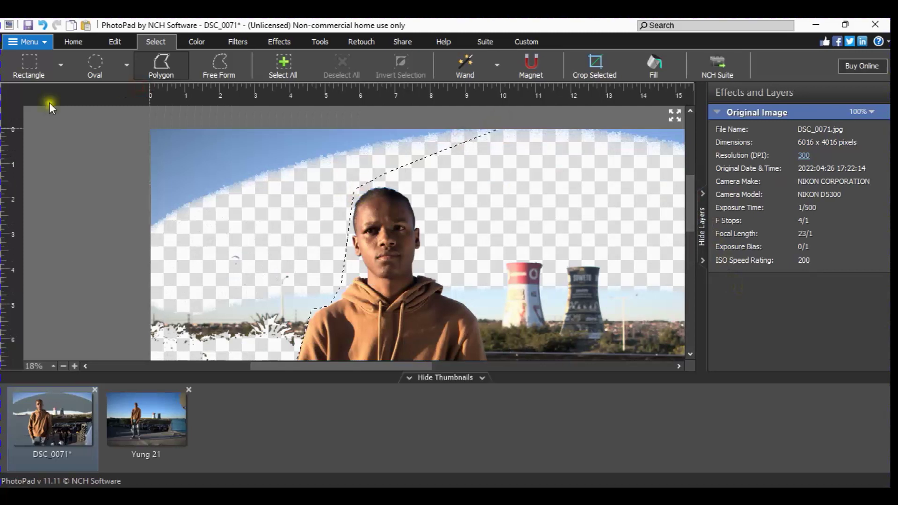
click(103, 108)
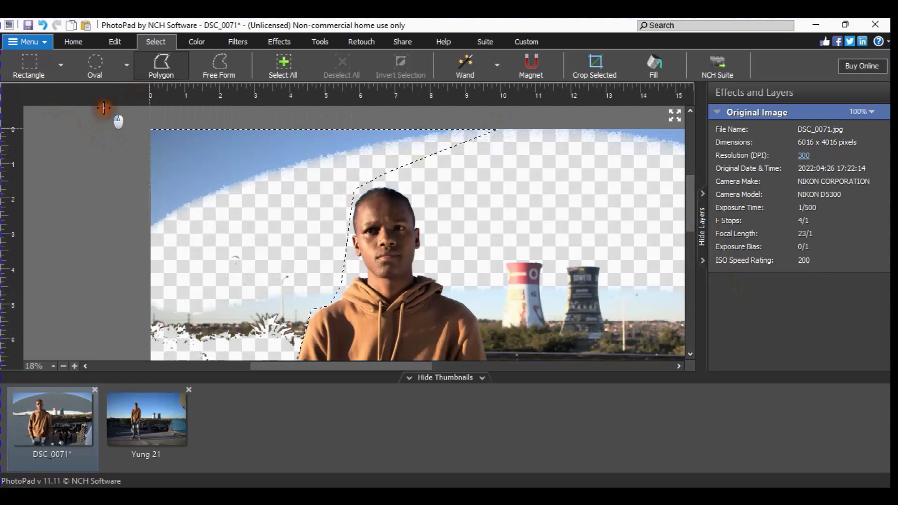
click(97, 216)
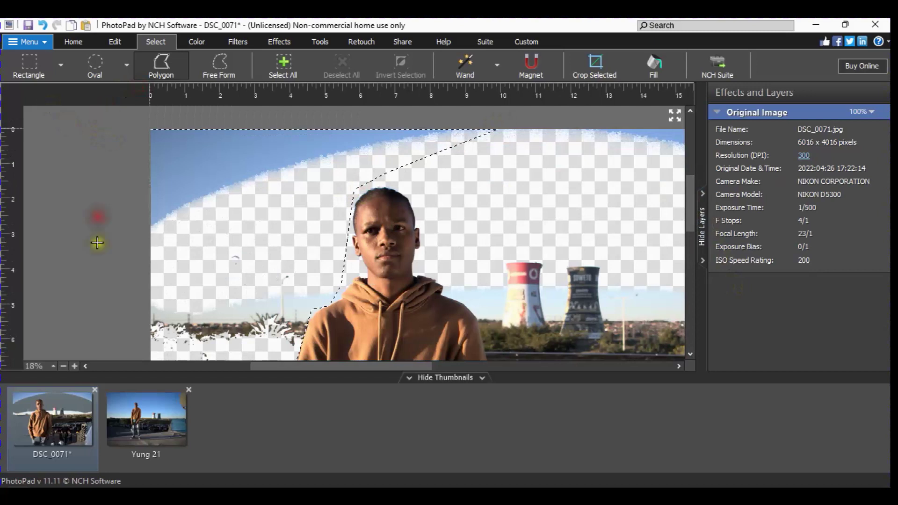
click(101, 281)
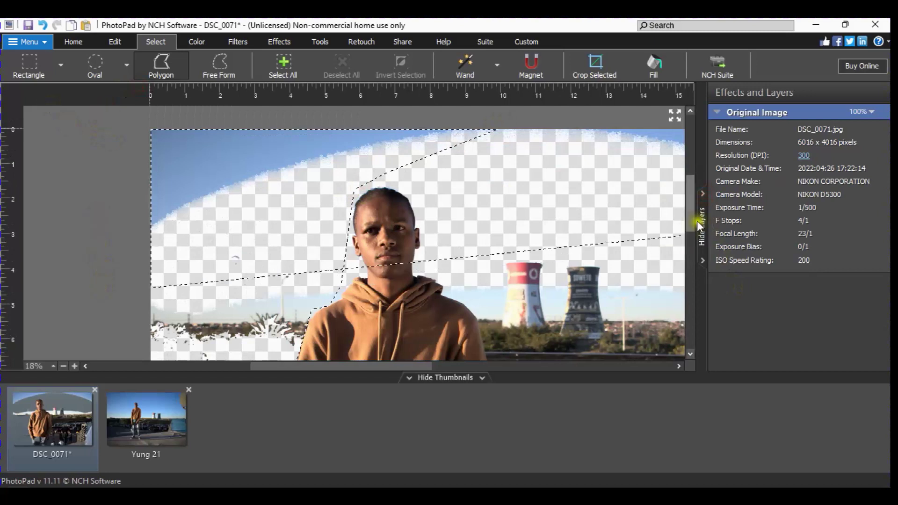
click(697, 321)
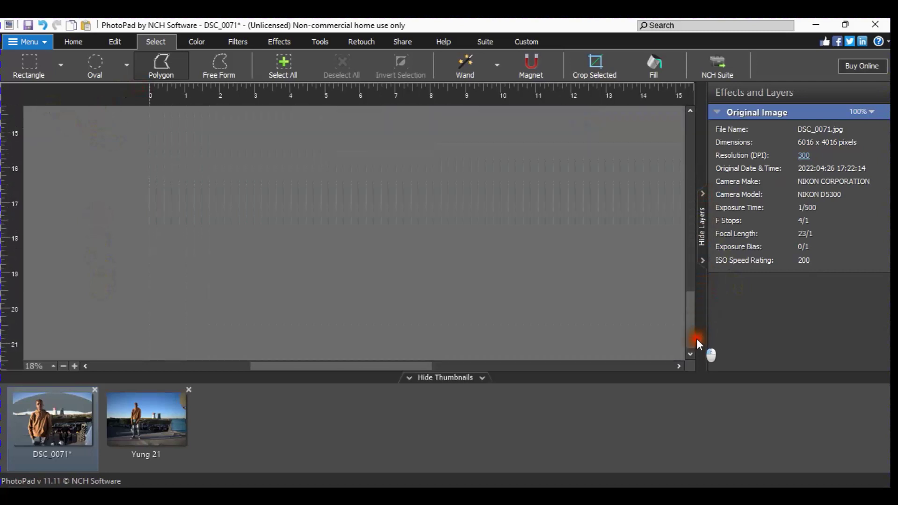
drag(697, 340, 699, 306)
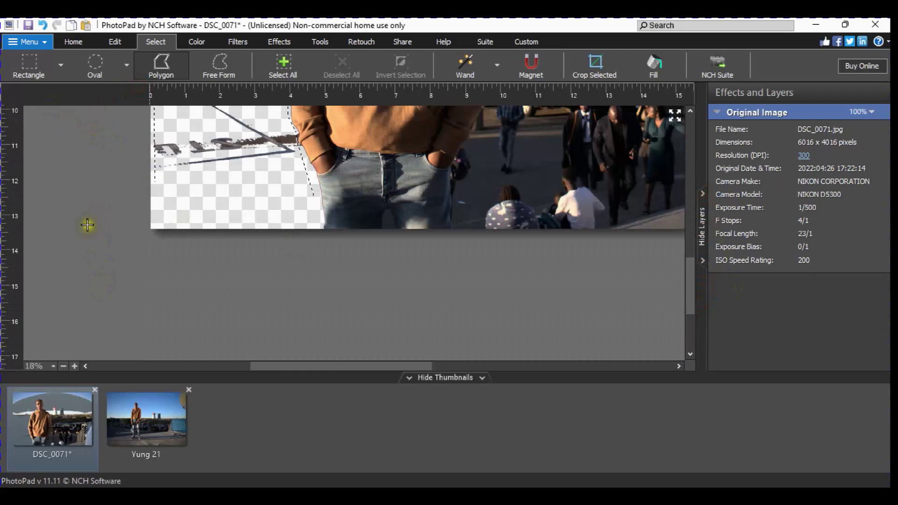
click(131, 254)
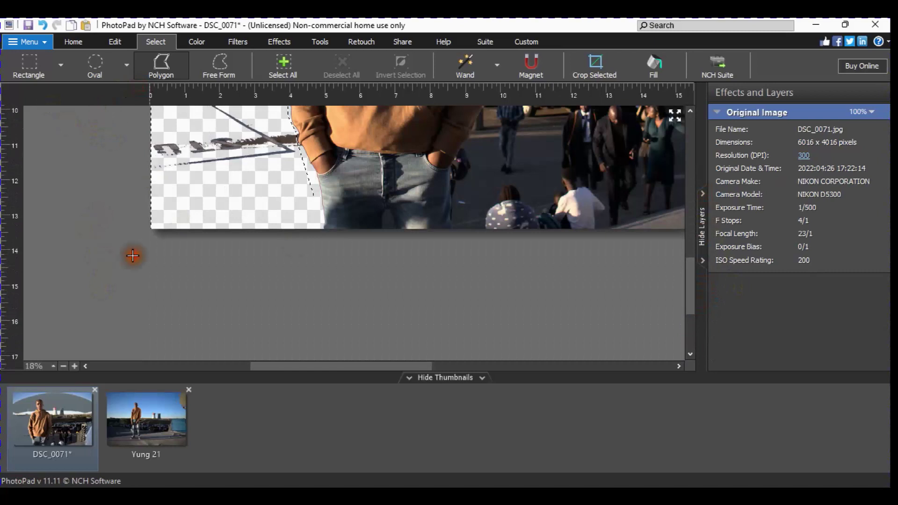
double_click(310, 241)
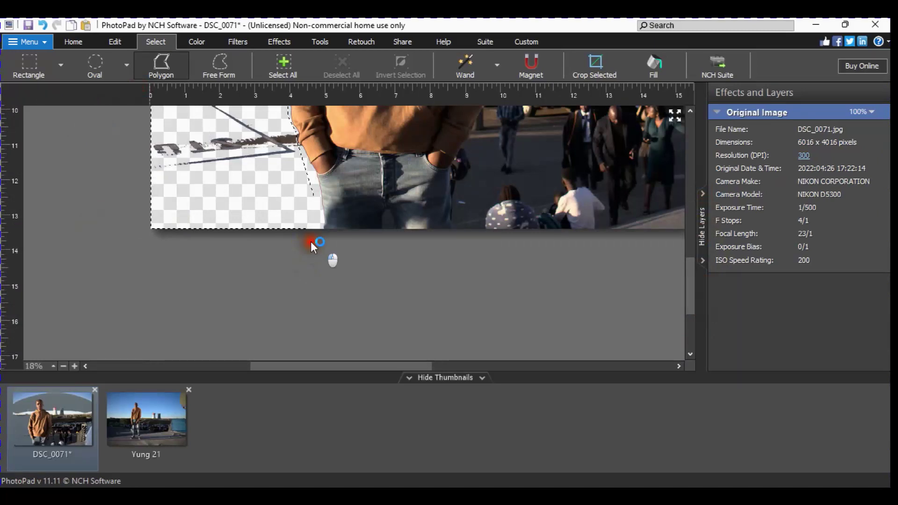
click(257, 162)
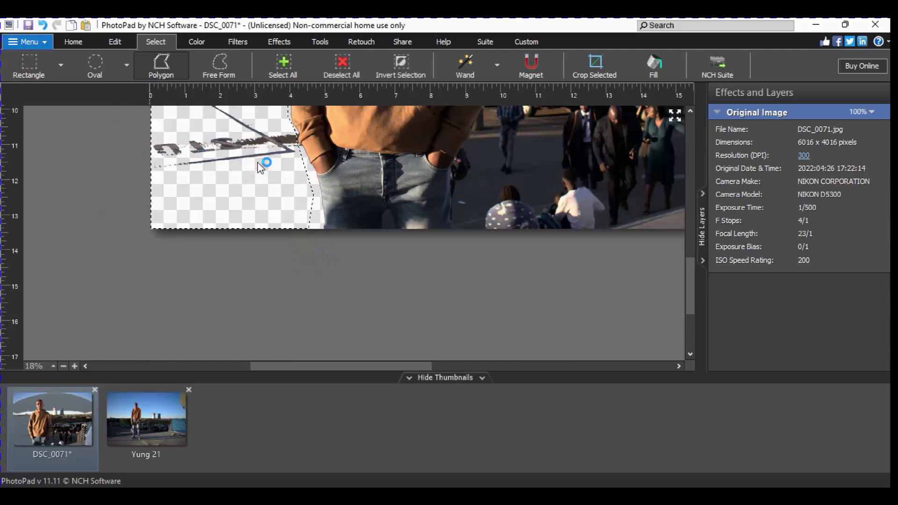
- Delete the selected left-side background and switch to Free Form selection
key(Delete)
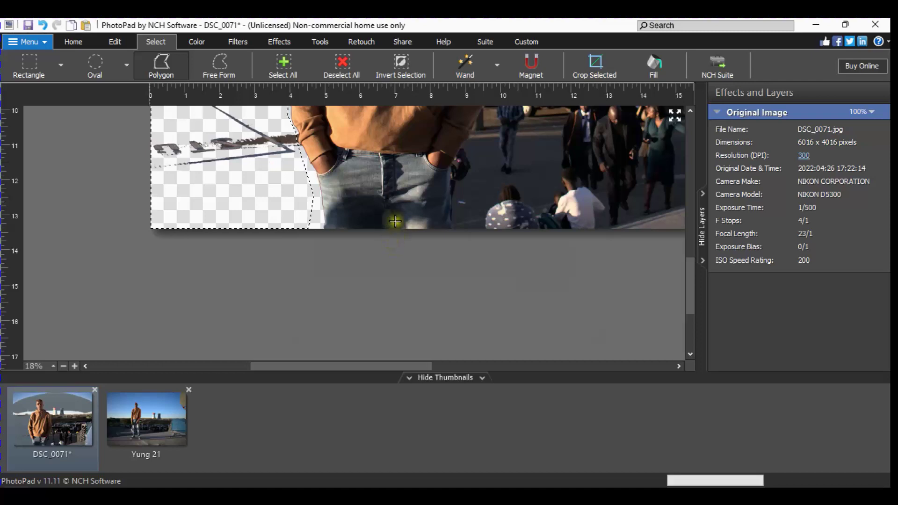
click(218, 67)
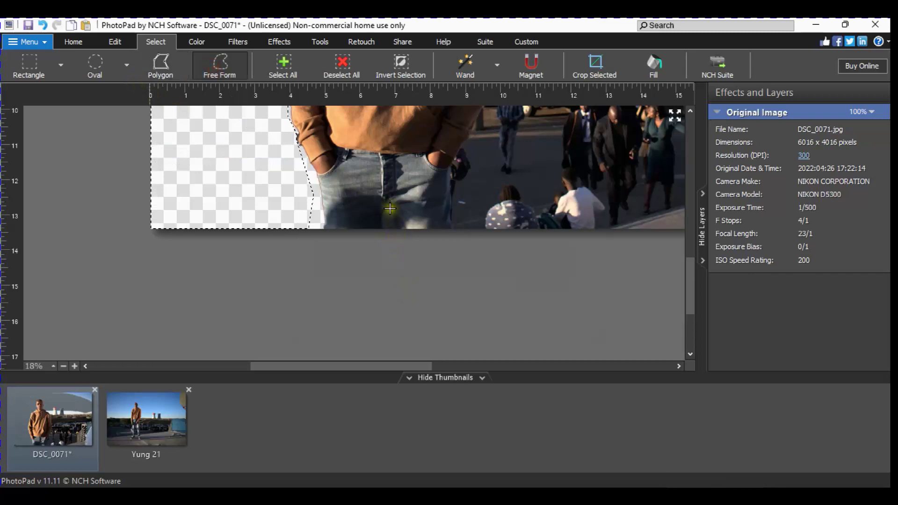
- Draw a closed freehand outline around the gap between the man's legs at the bottom edge
click(384, 212)
mouse_move(385, 212)
mouse_down()
mouse_move(395, 234)
mouse_move(395, 217)
mouse_up()
drag(394, 217, 387, 211)
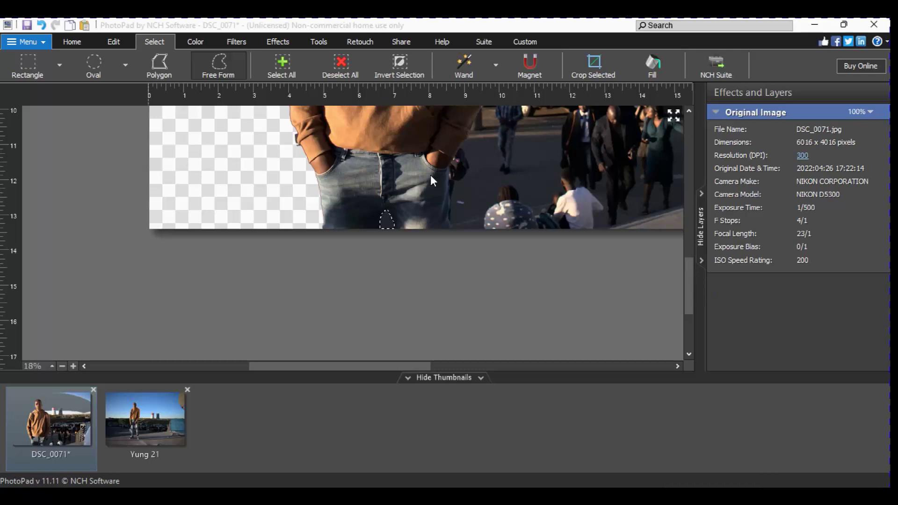
- Free-form select and delete the crowd and cars right of the man, then outline the bottom-right strip
scroll(430, 177, up, 3)
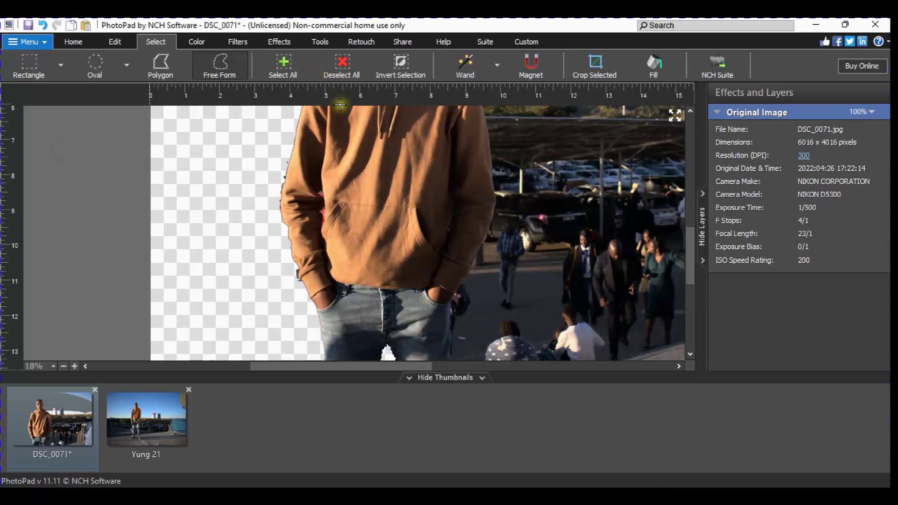
click(493, 145)
mouse_move(493, 146)
mouse_down()
mouse_move(501, 207)
mouse_move(454, 310)
mouse_move(454, 359)
mouse_up()
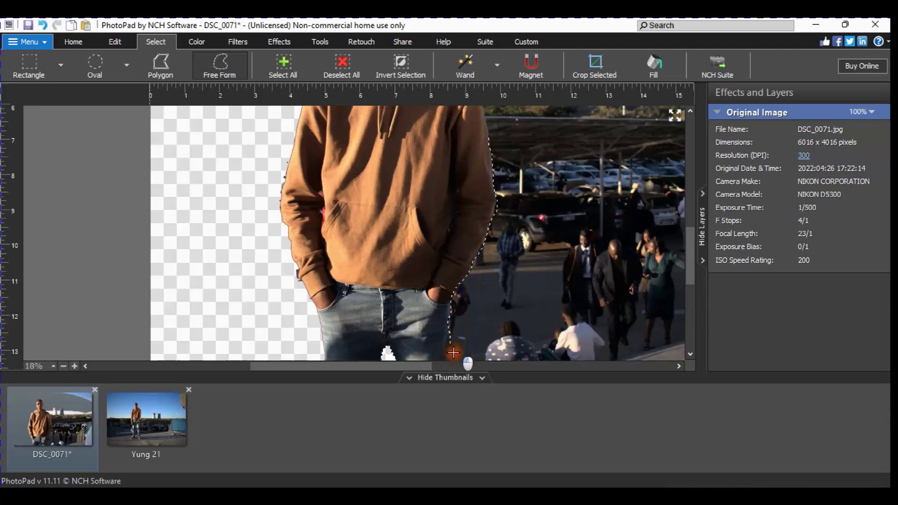
mouse_move(657, 360)
mouse_down()
mouse_move(637, 100)
mouse_move(625, 138)
mouse_move(580, 136)
mouse_up()
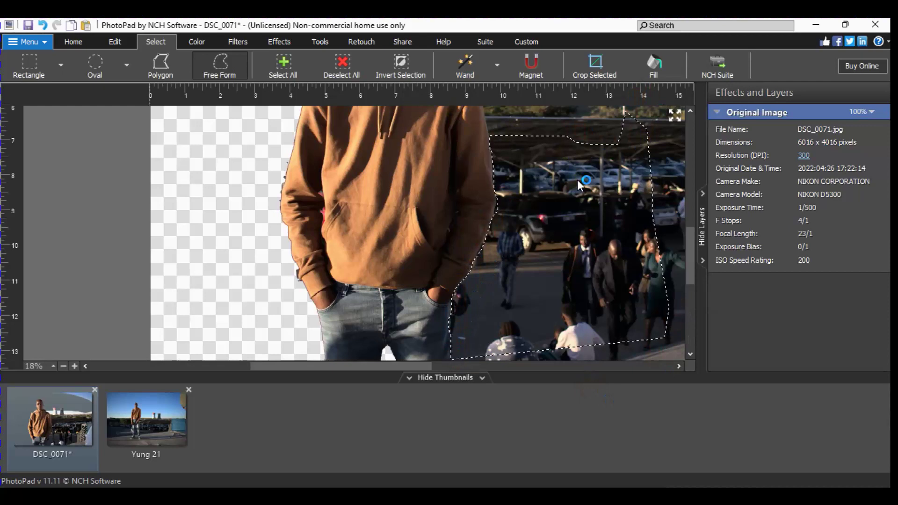
key(Delete)
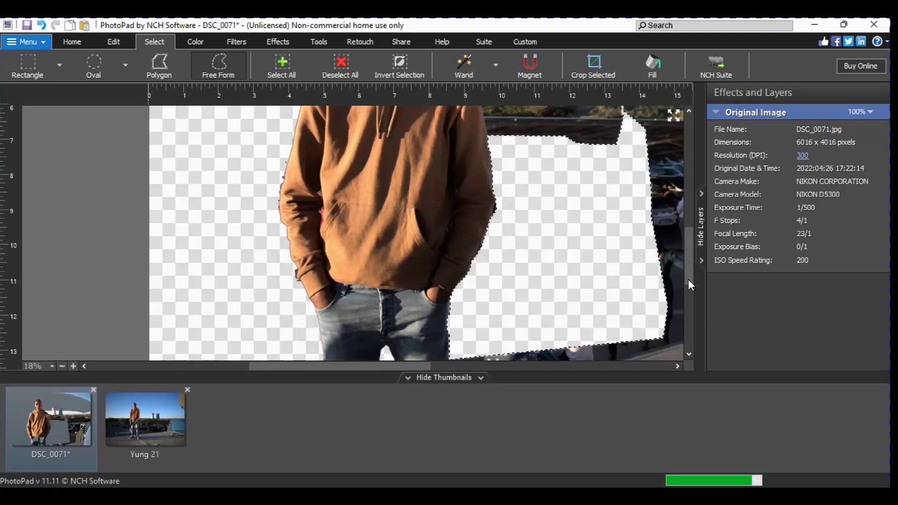
drag(688, 279, 689, 323)
drag(671, 110, 448, 173)
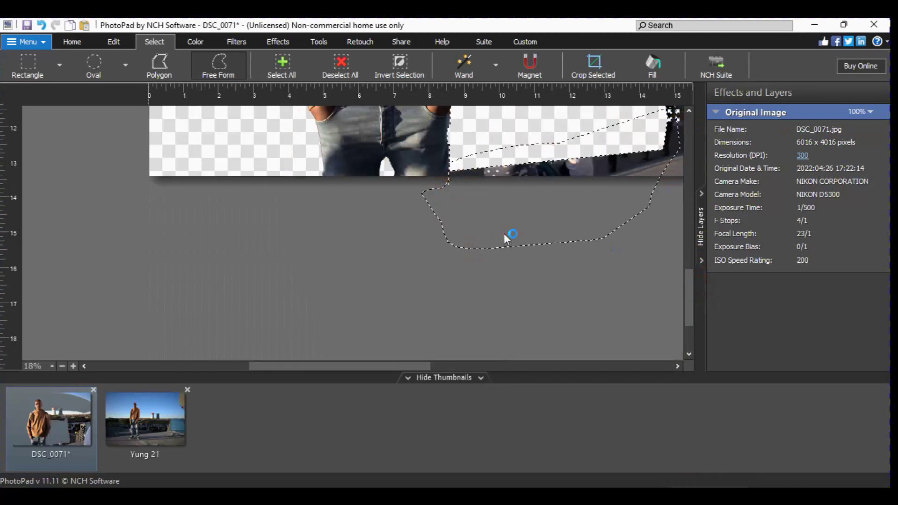
- Delete the bottom-right strip, then free-form select and delete the cooling towers and landscape
key(Delete)
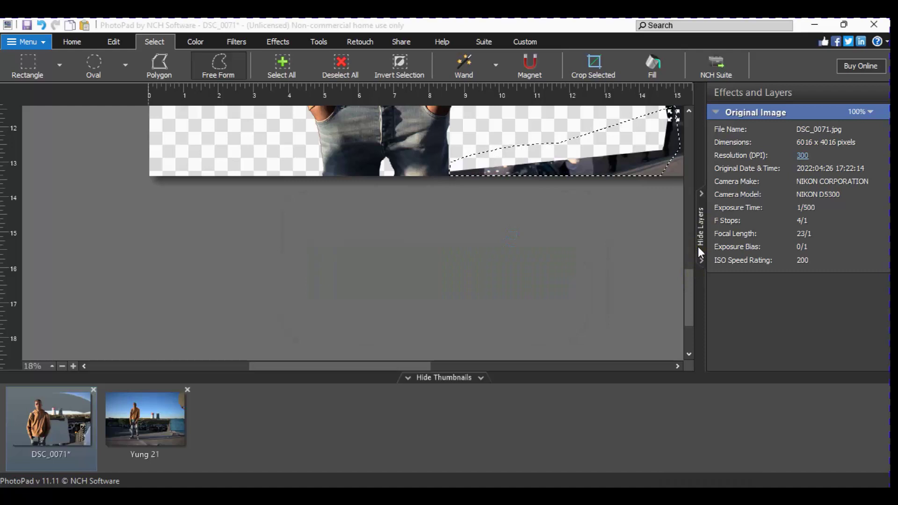
scroll(481, 258, up, 10)
drag(482, 257, 541, 325)
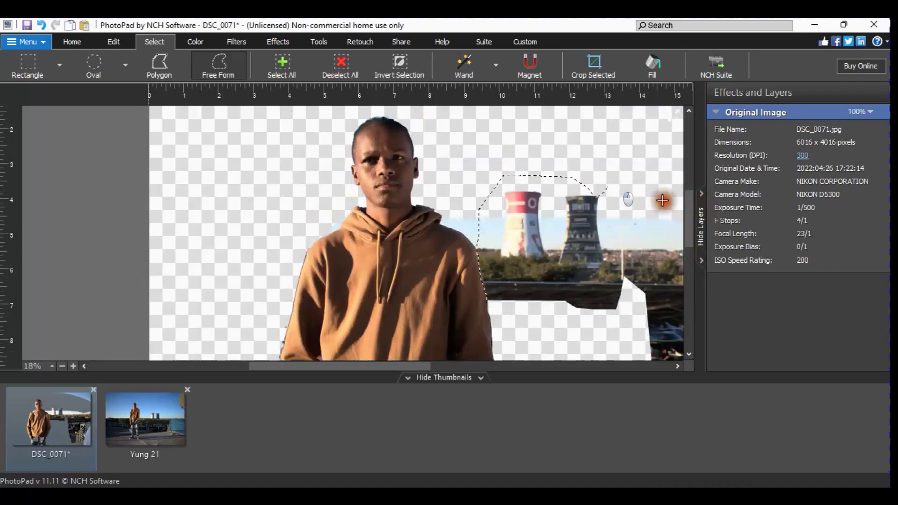
key(Delete)
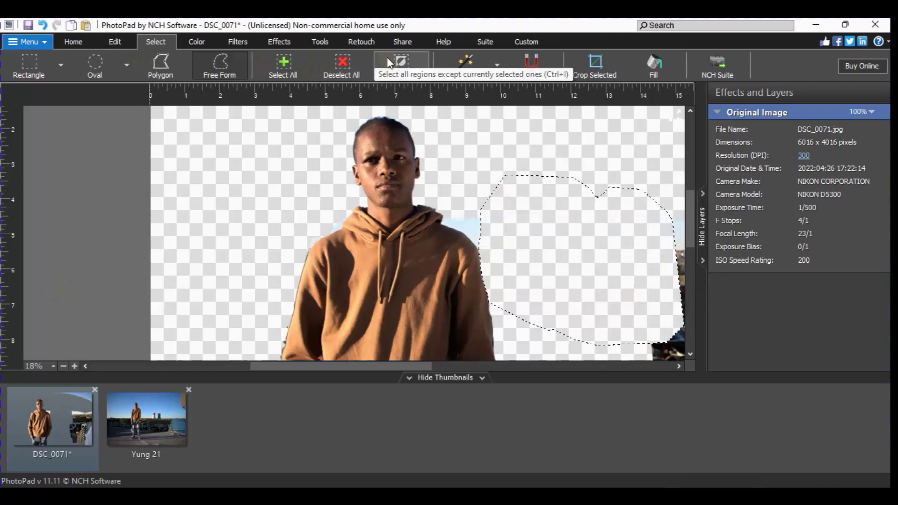
click(466, 68)
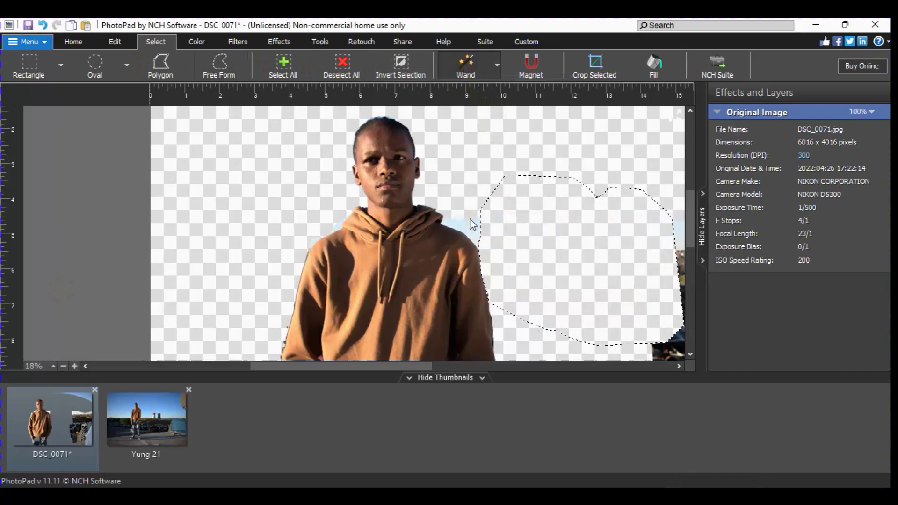
- Deselect, then wand-select and delete the light-blue sky patch beside the right shoulder
click(487, 128)
click(493, 194)
click(468, 68)
key(ctrl+d)
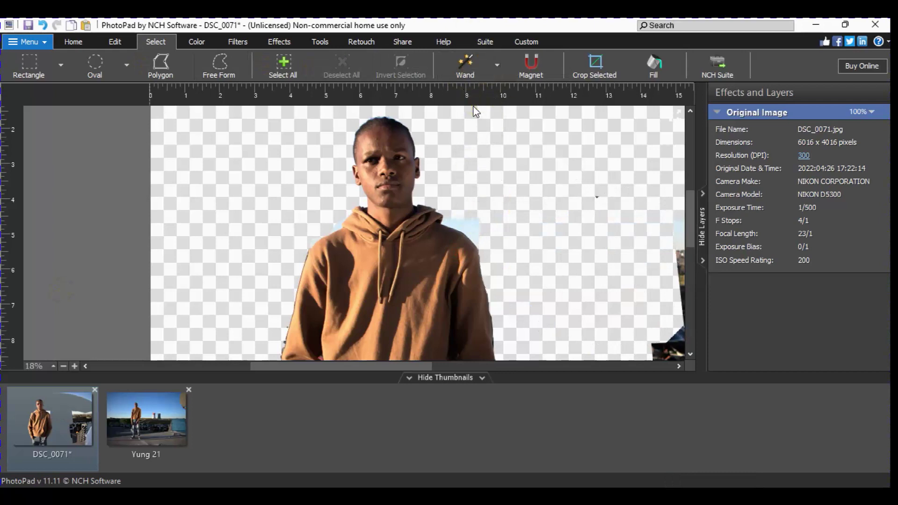
click(468, 61)
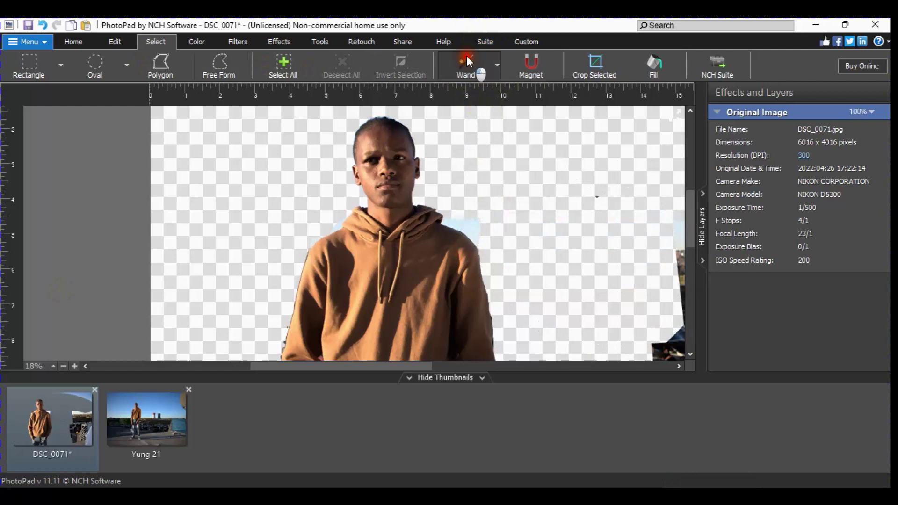
click(473, 229)
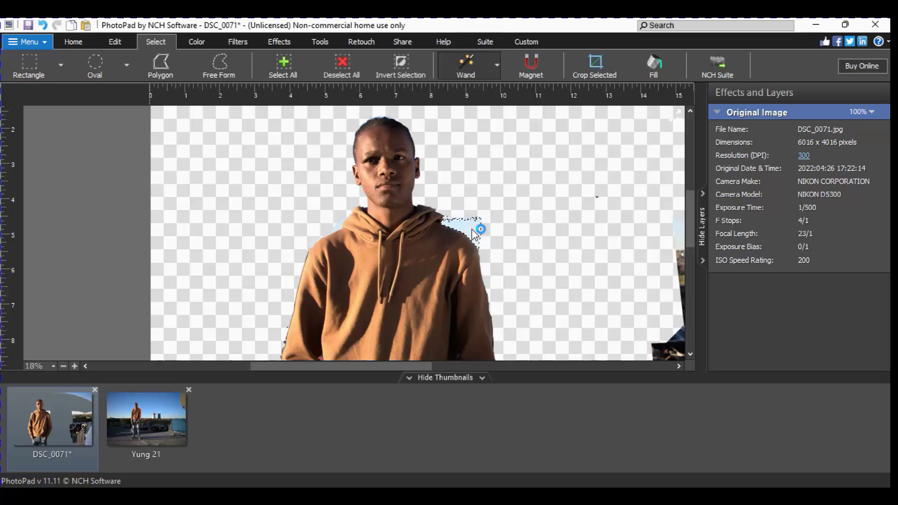
key(Delete)
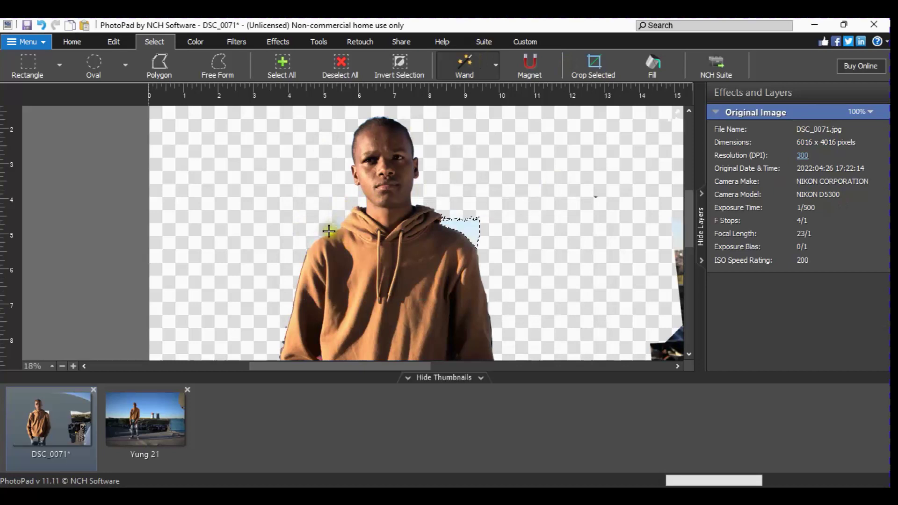
- Delete the sky patch by the right shoulder and the leftover fringe at the left shoulder
click(349, 219)
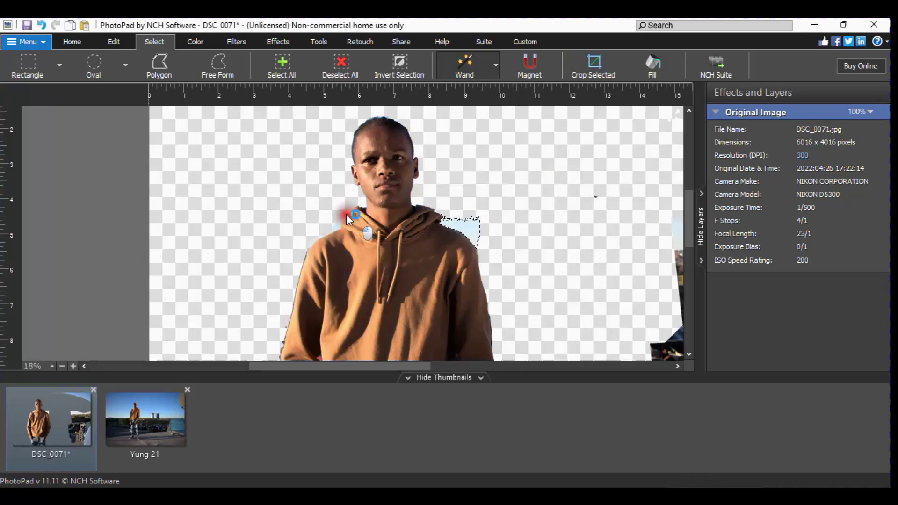
key(Delete)
click(347, 218)
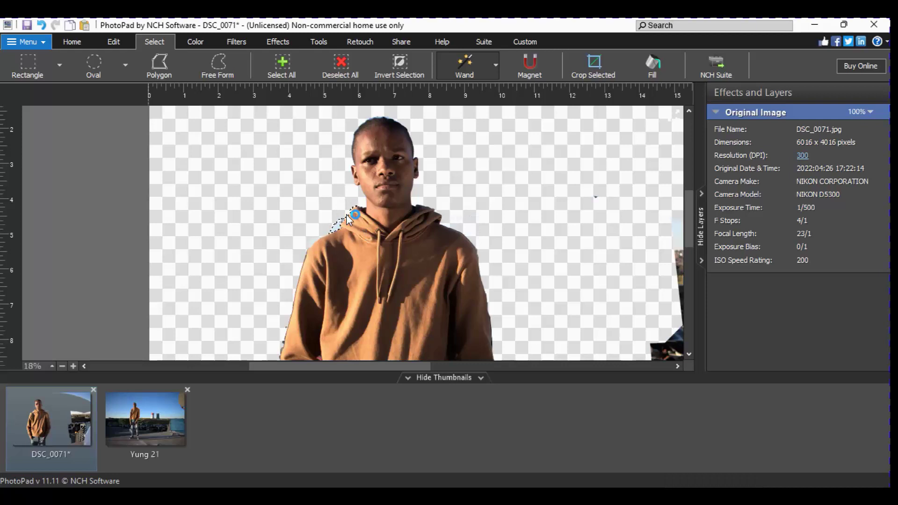
key(Delete)
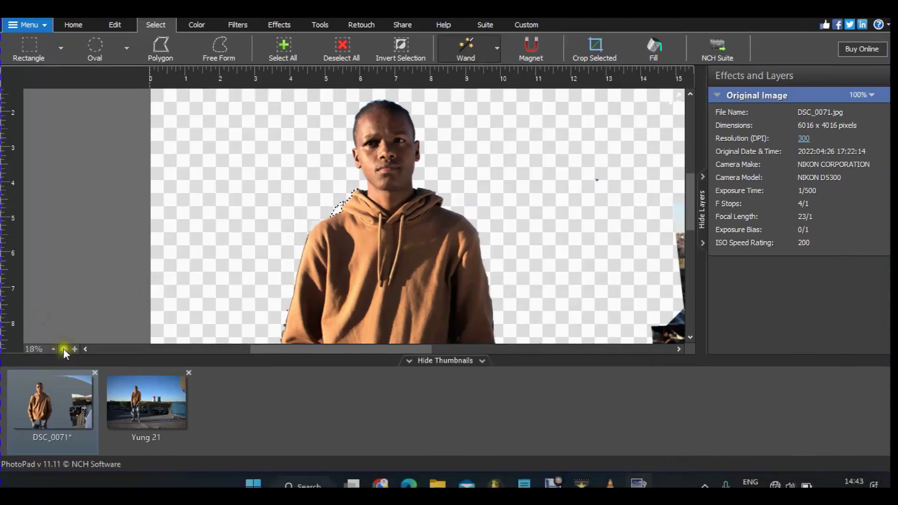
- Zoom out to 7%, centre the whole photo in view, and deselect everything
click(63, 349)
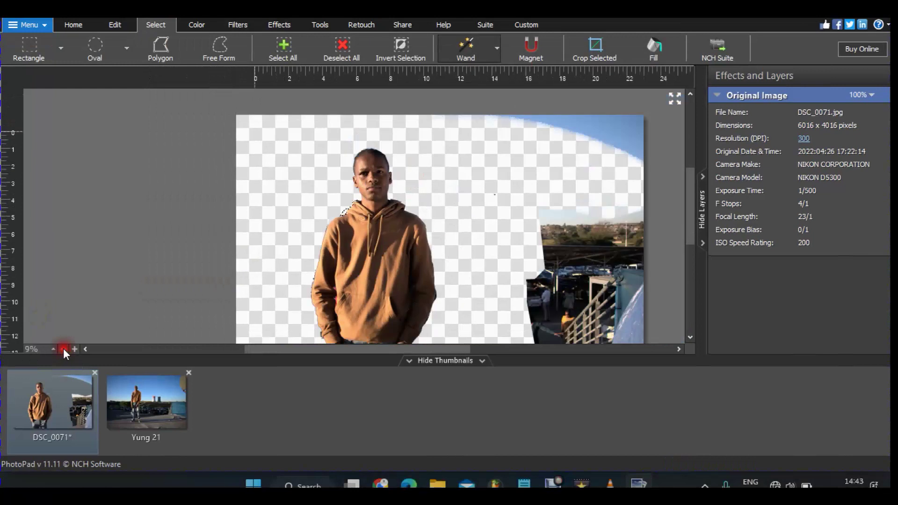
click(63, 349)
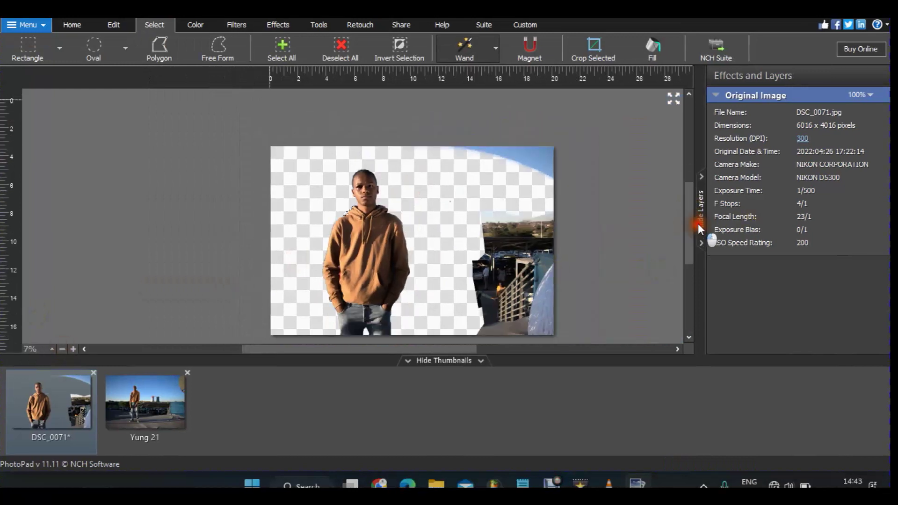
scroll(698, 225, down, 2)
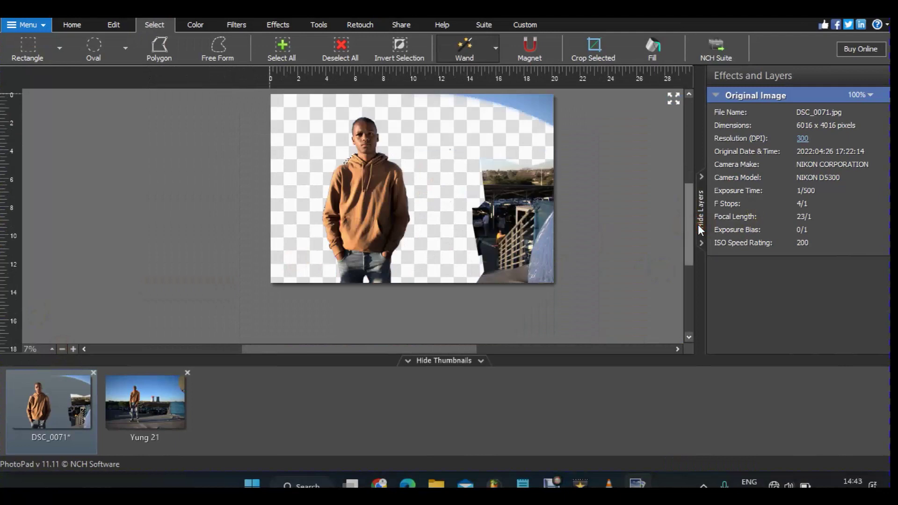
key(ctrl+d)
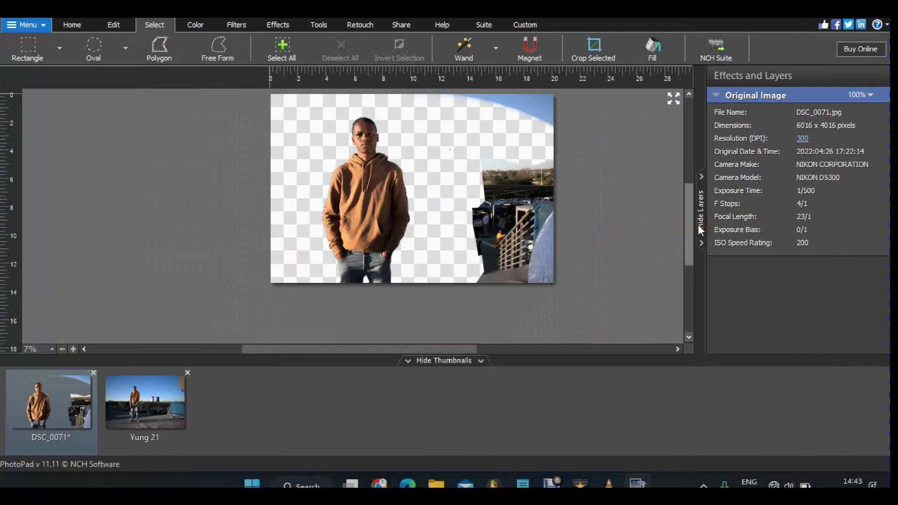